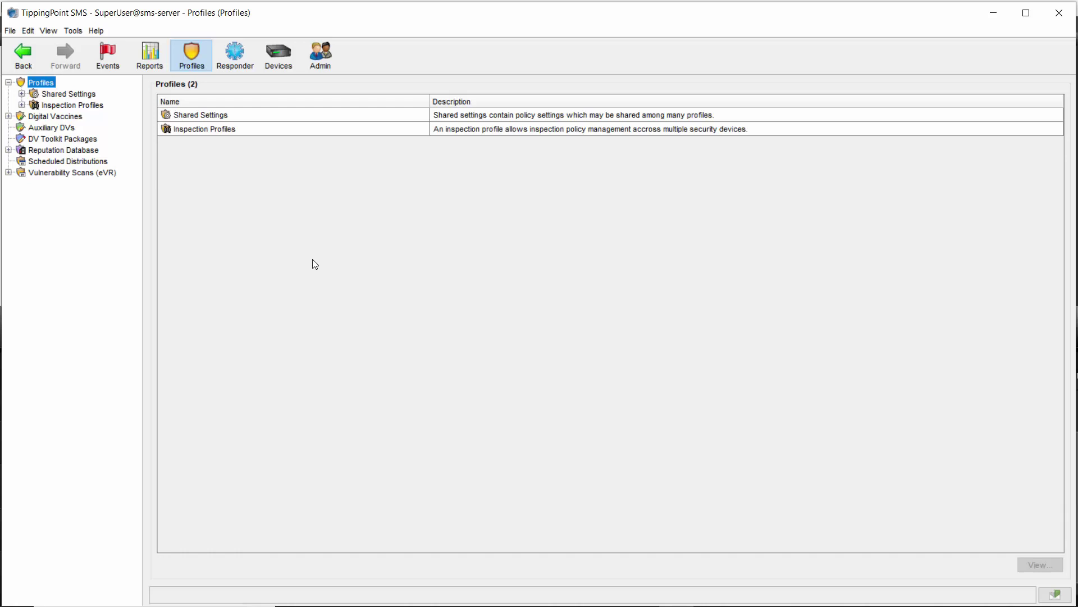
# Open tac706's Inspection Bypass rules and launch the Create rule wizard with New...
pyautogui.click(278, 69)
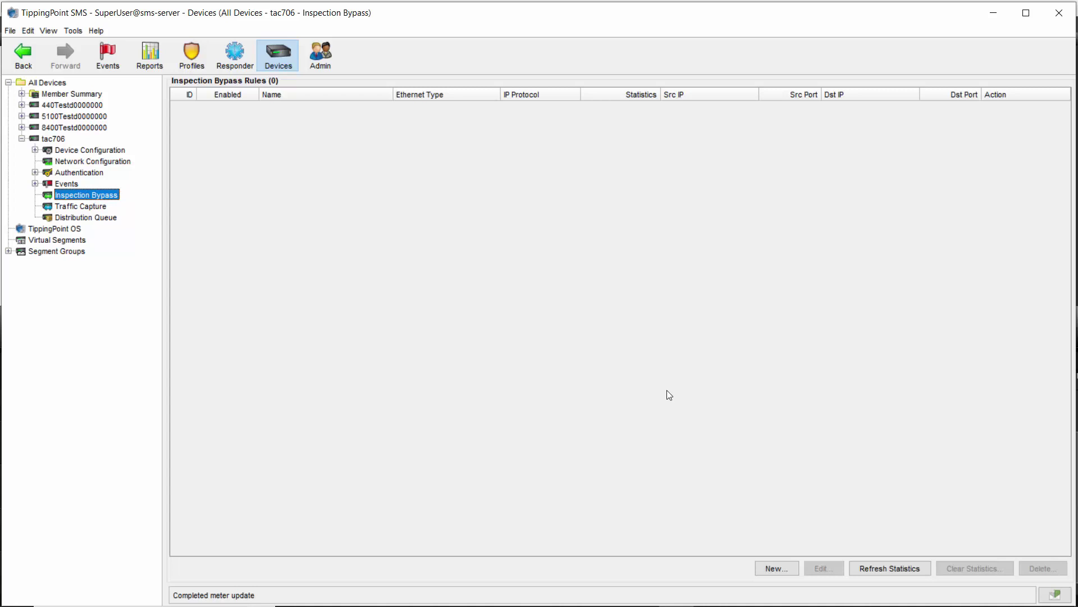
pyautogui.click(778, 568)
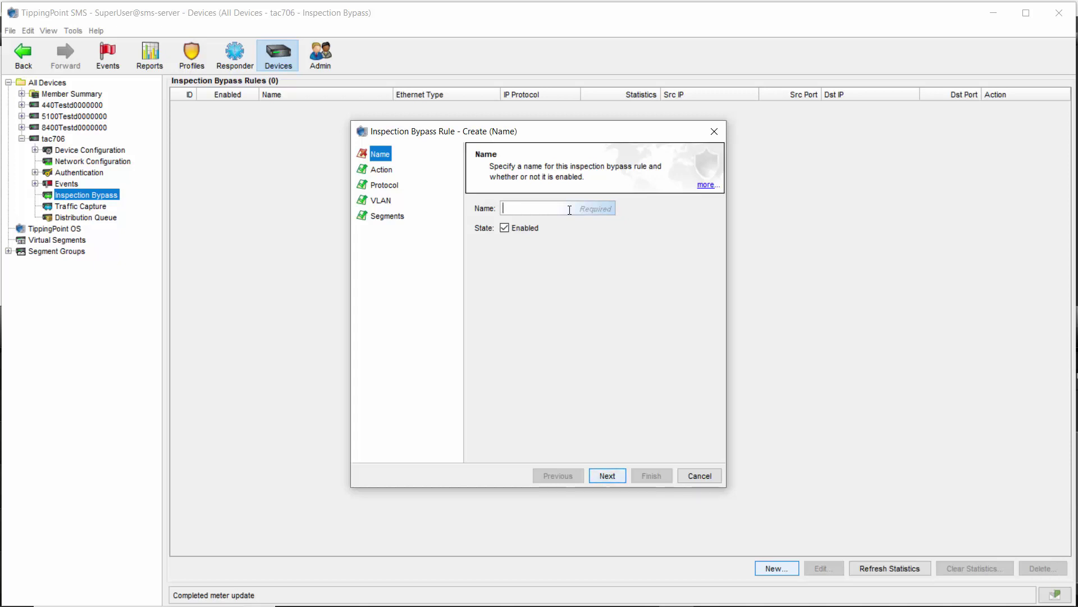
# Name the rule 'SSL Bypass' and leave its action set to Bypass
pyautogui.write('SSL Bypass')
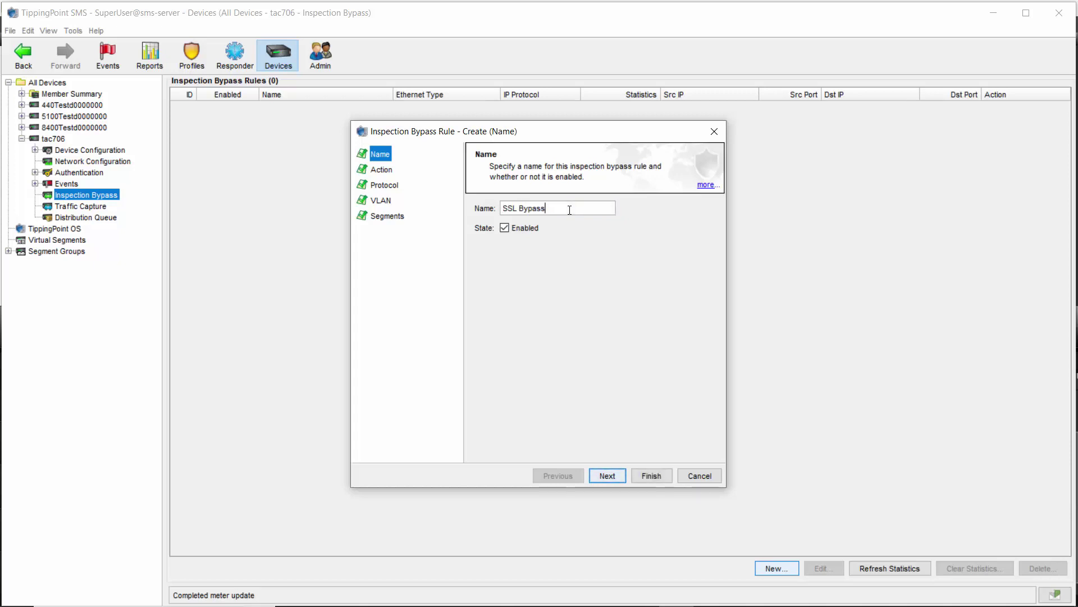
pyautogui.press('Return')
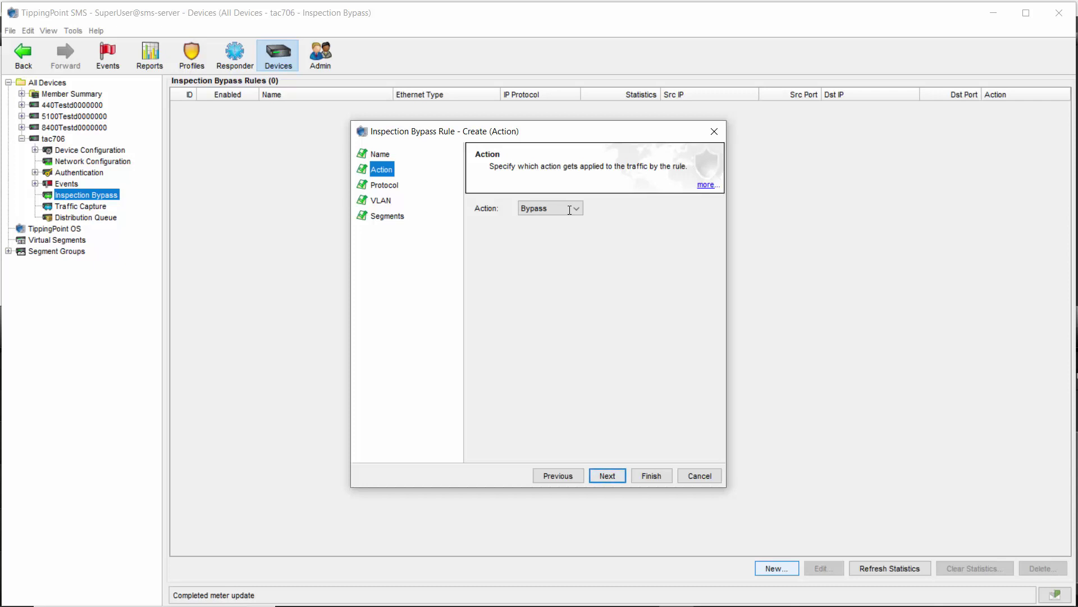
pyautogui.click(570, 209)
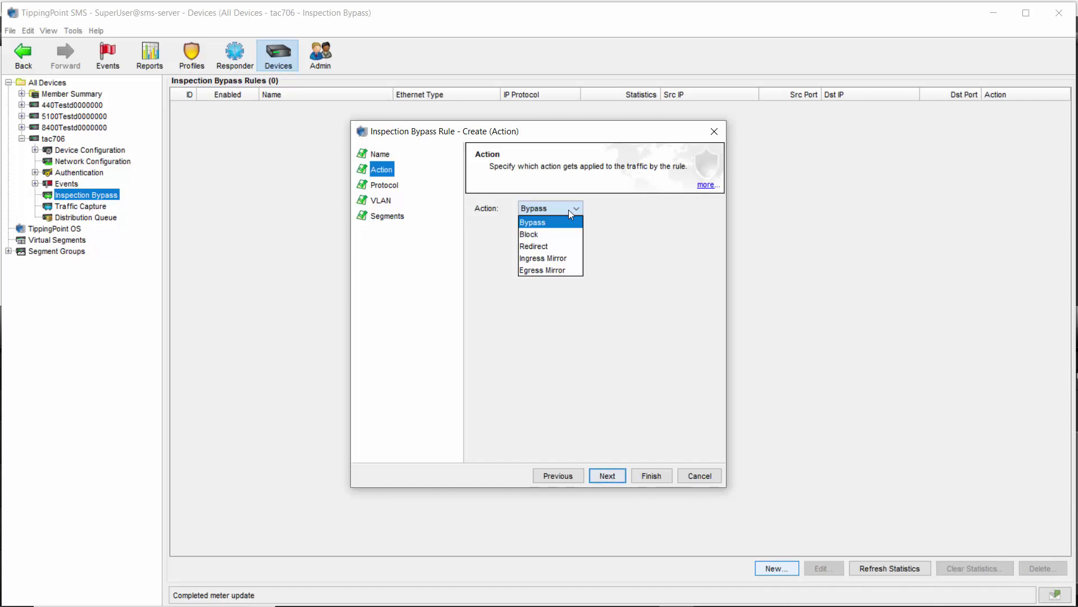
pyautogui.click(569, 211)
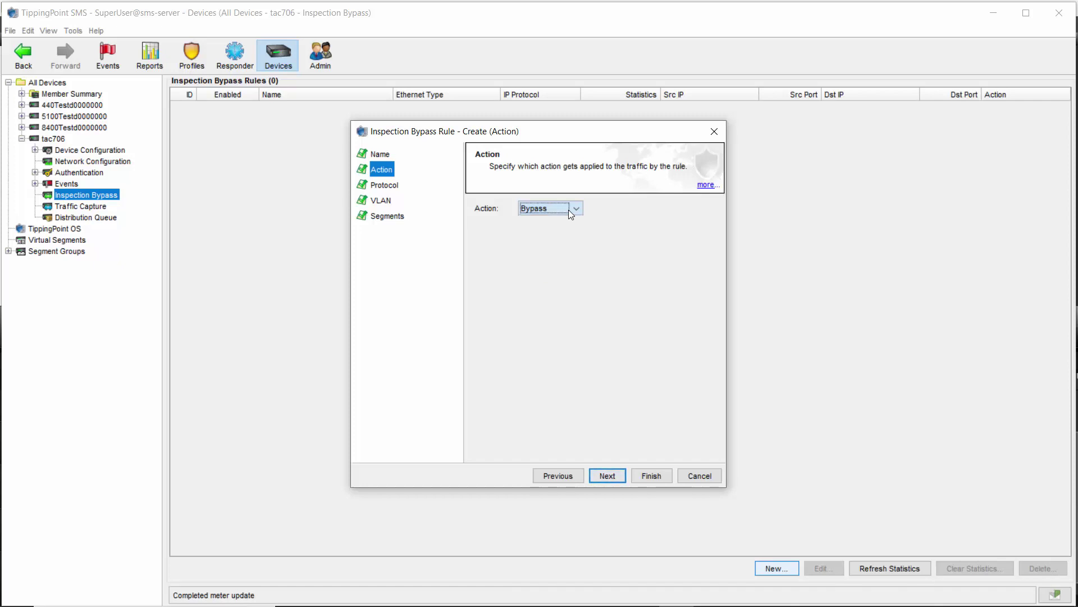
# Match TCP source port 443 and destination port 443, then advance to the VLAN page
pyautogui.click(613, 474)
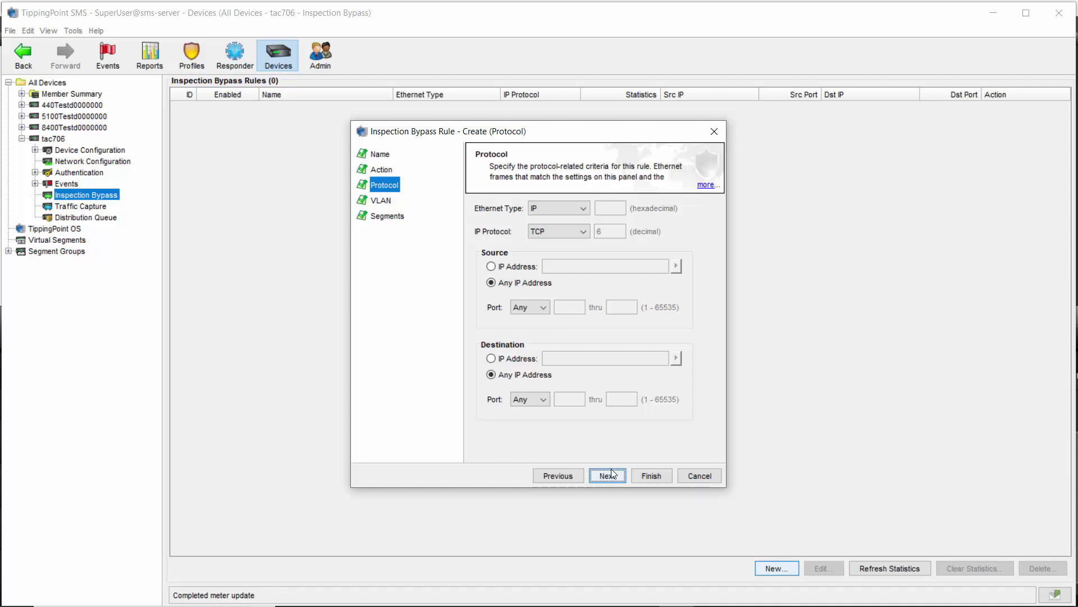
pyautogui.click(534, 306)
pyautogui.click(531, 331)
pyautogui.click(565, 303)
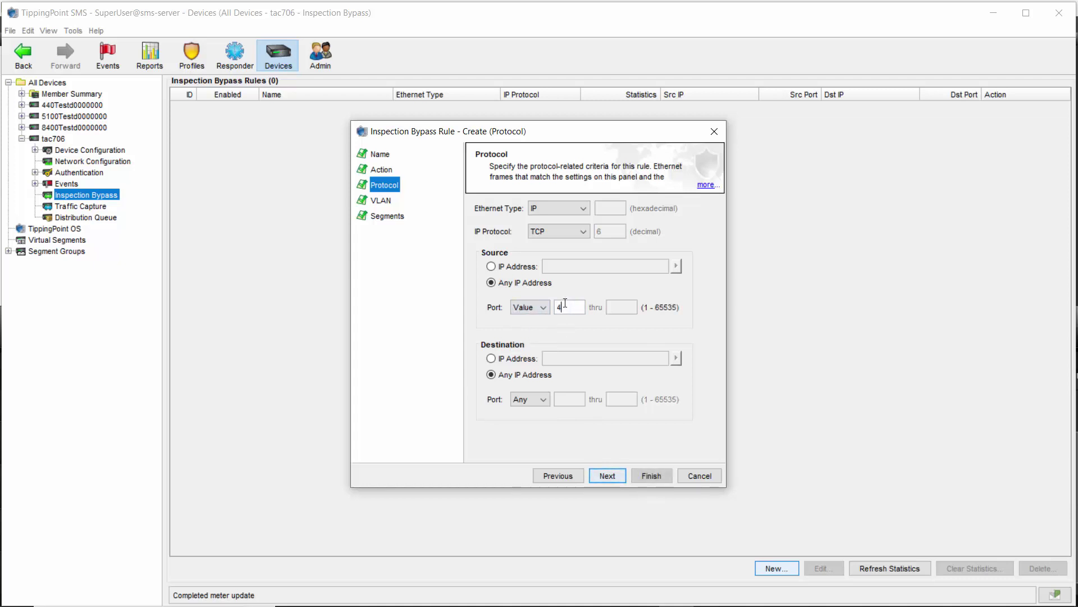
pyautogui.write('443')
pyautogui.click(534, 399)
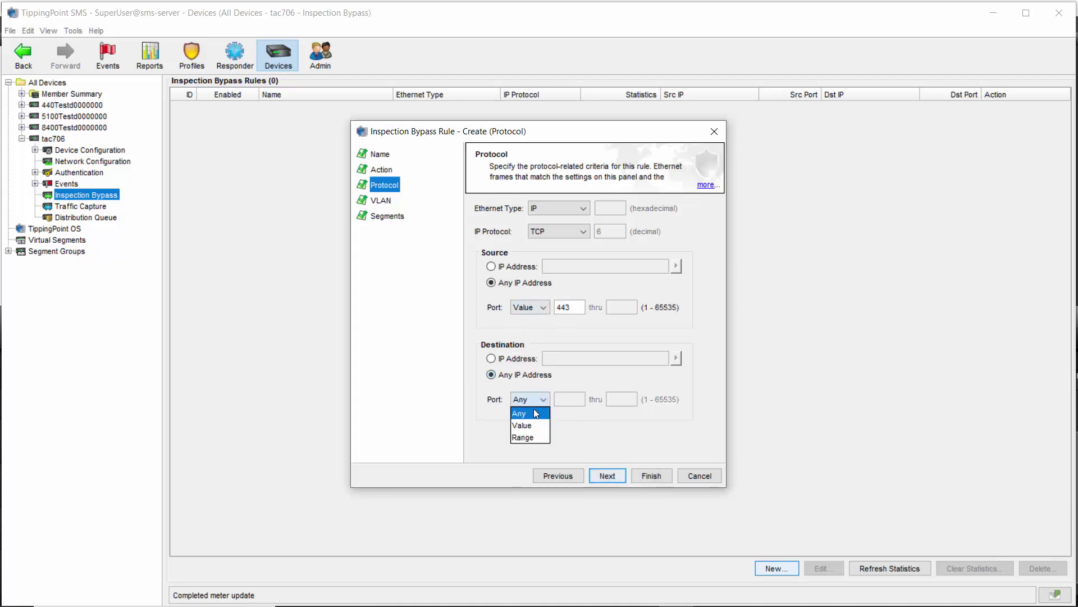
pyautogui.click(531, 423)
pyautogui.click(570, 396)
pyautogui.write('443')
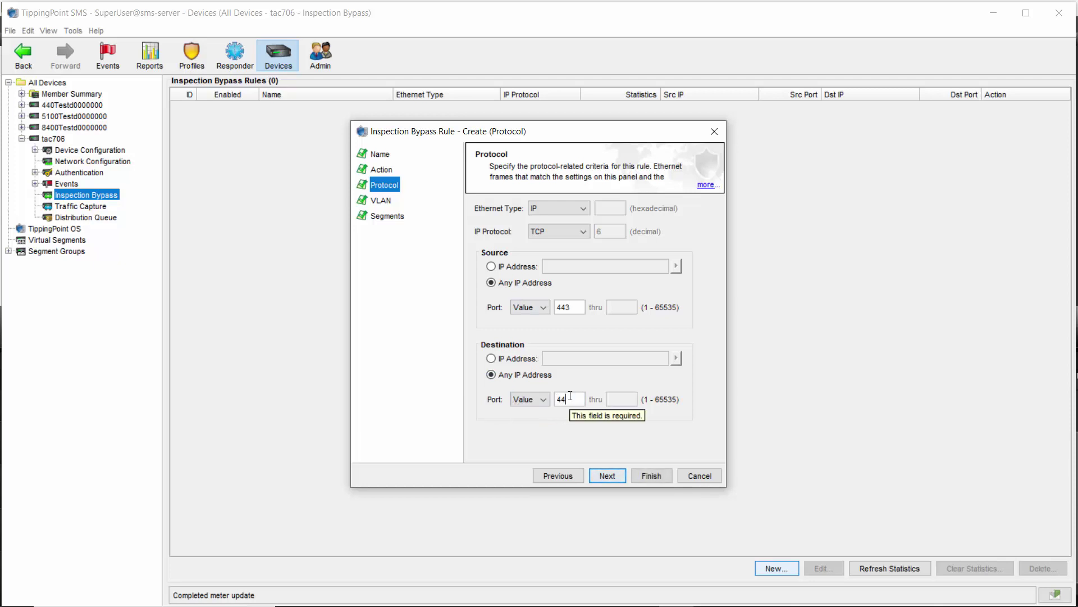
pyautogui.click(612, 475)
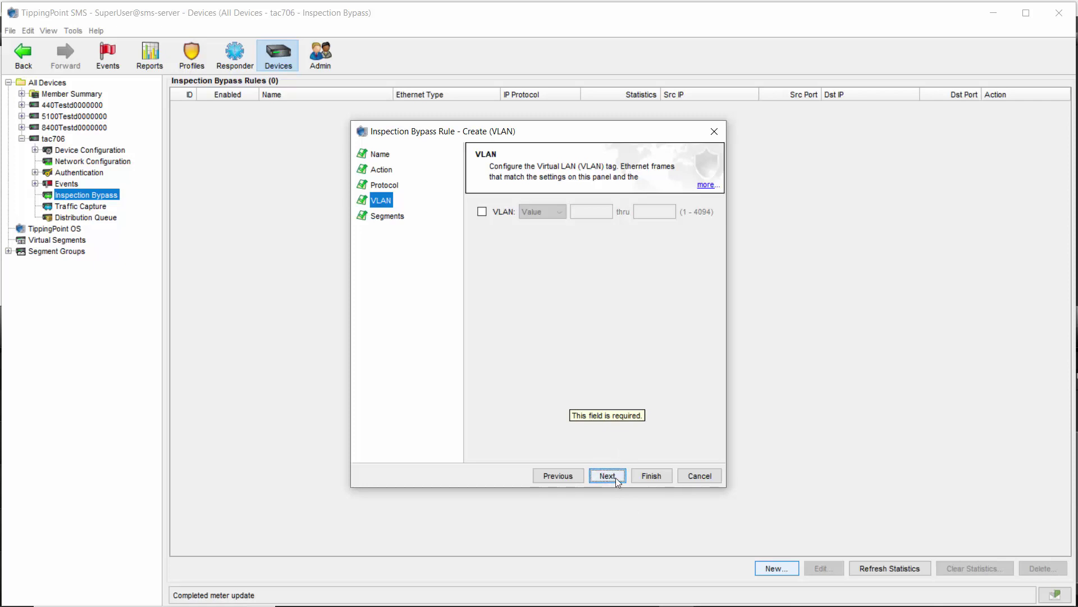
# Keep all segments selected and finish creating the SSL Bypass rule
pyautogui.click(616, 478)
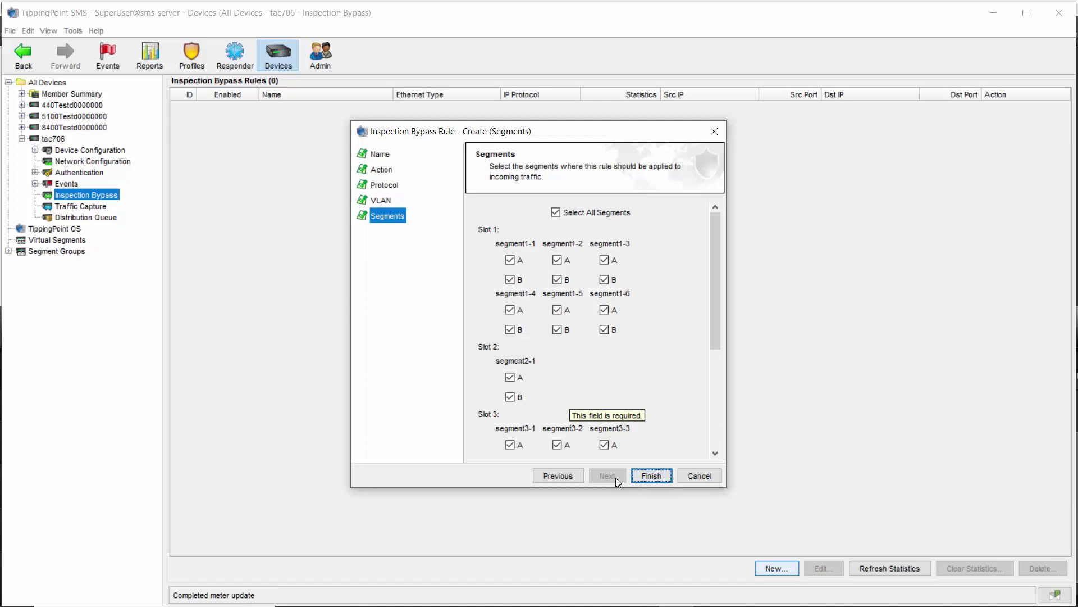
pyautogui.click(646, 480)
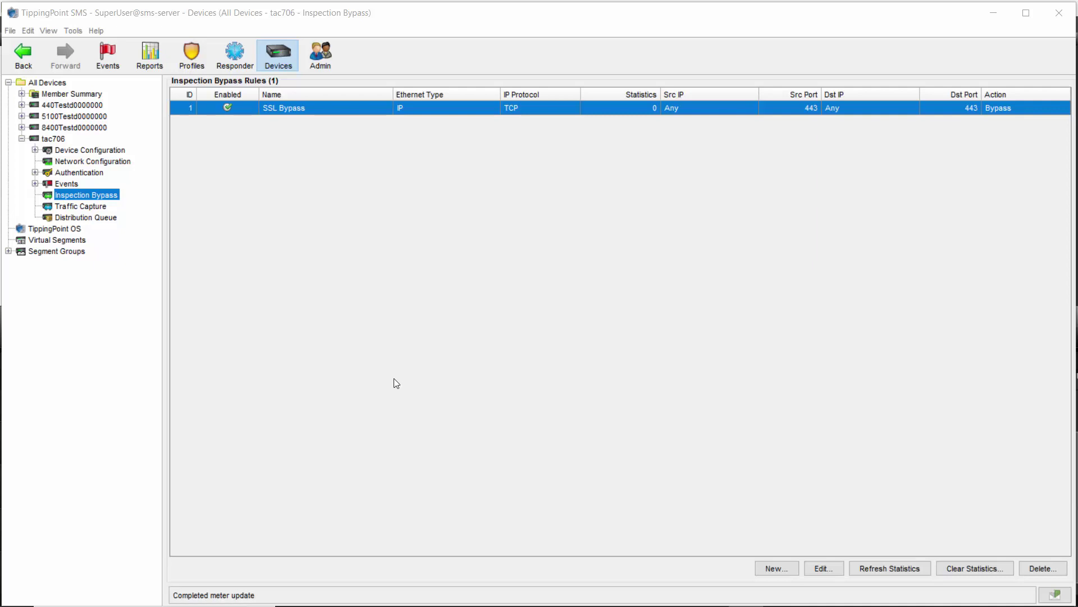
# Start a second rule named 'Redirect to 2b' and reach its Action page, still on Bypass
pyautogui.click(785, 568)
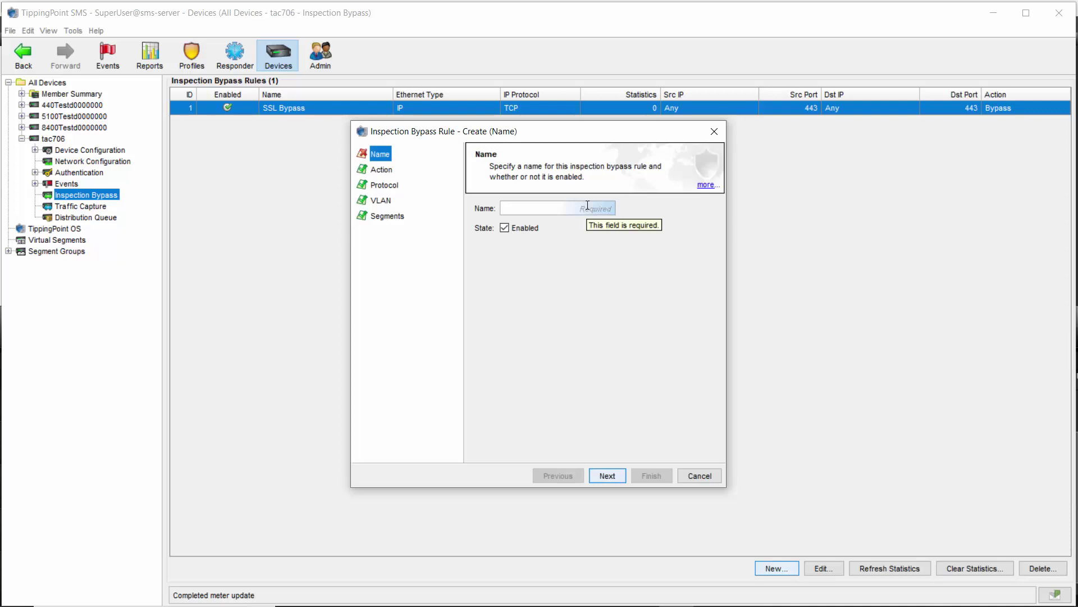
pyautogui.write('Re')
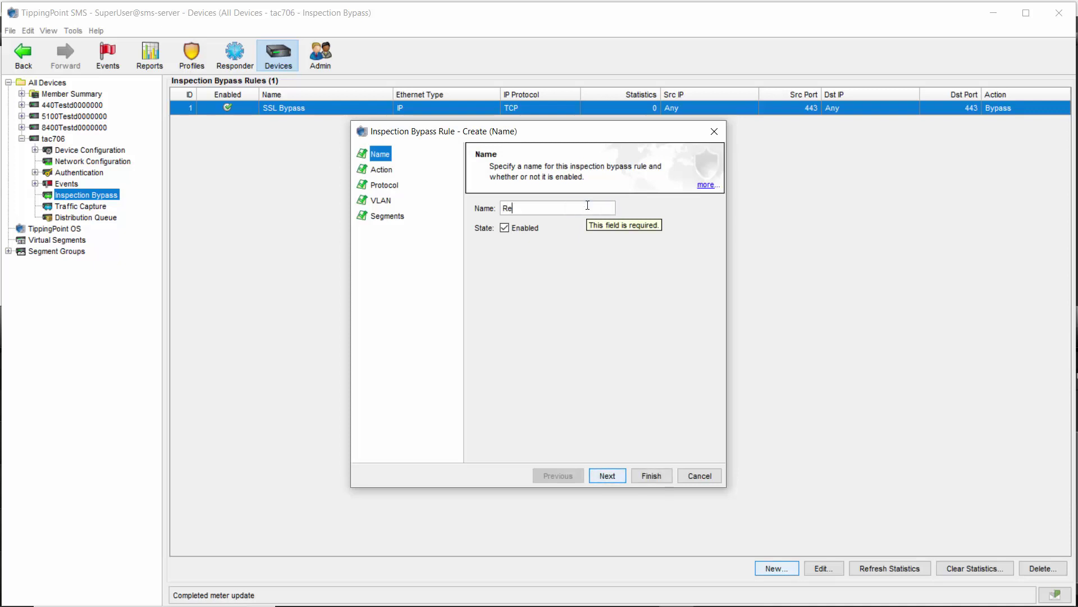
pyautogui.write('direct to 2b')
pyautogui.click(608, 475)
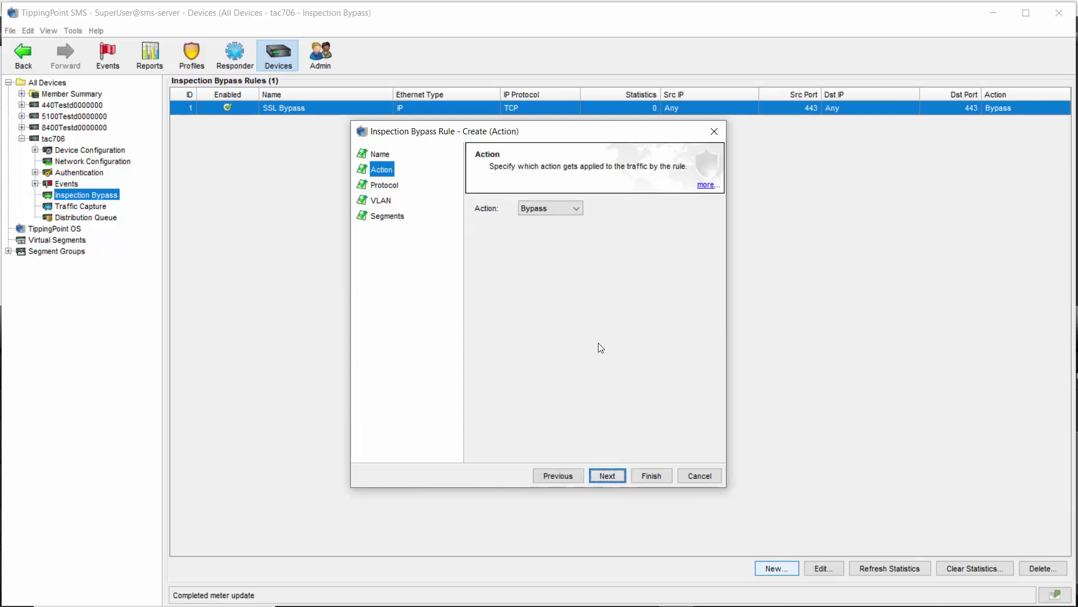
pyautogui.click(548, 212)
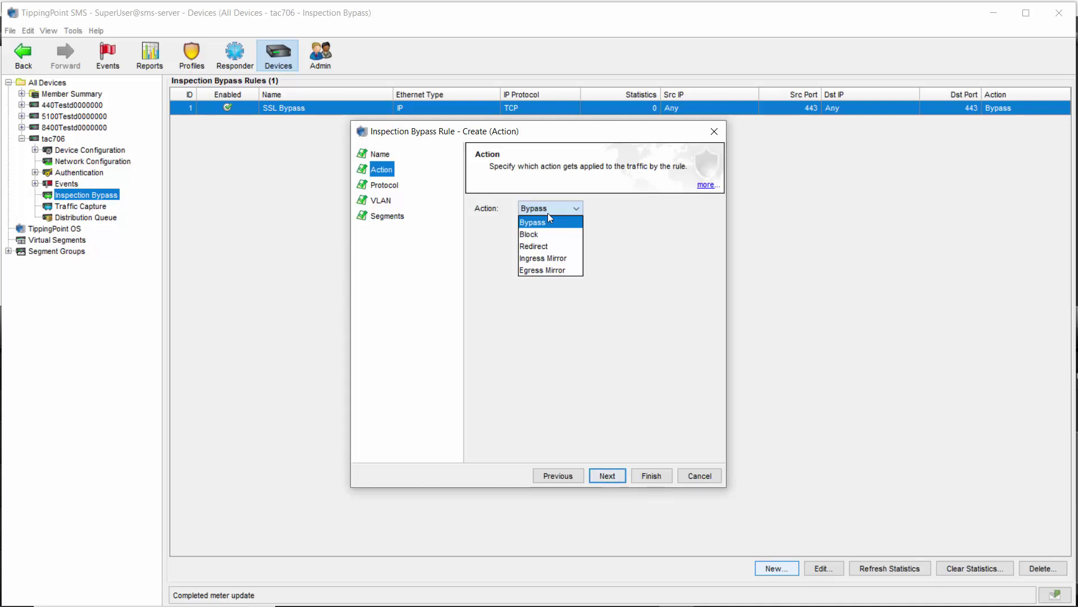
pyautogui.click(548, 215)
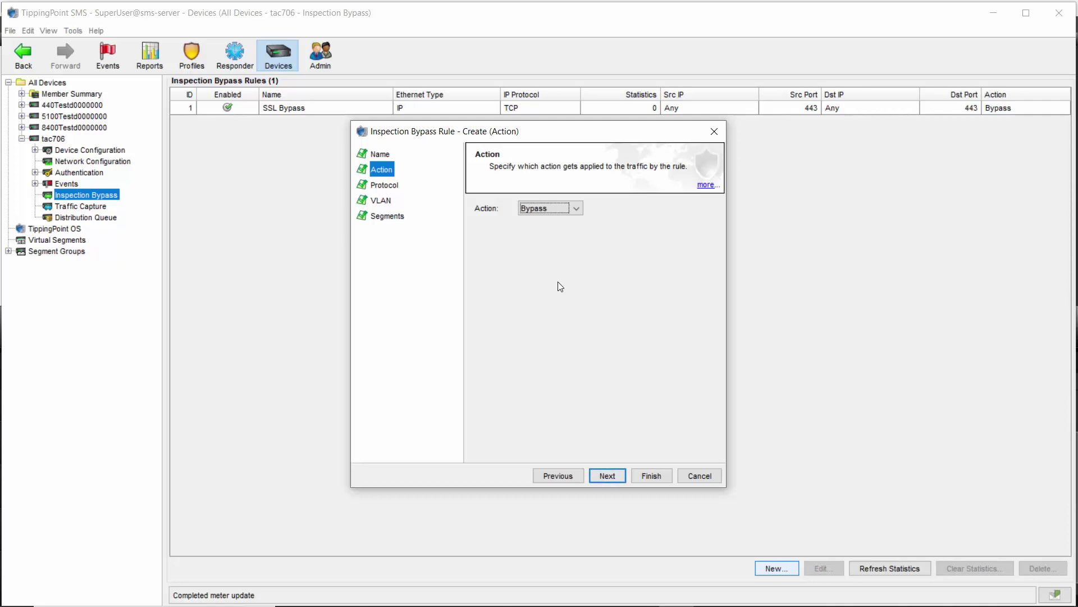
# Change the action to Redirect with target port 1-2B, then advance to Protocol settings
pyautogui.click(547, 209)
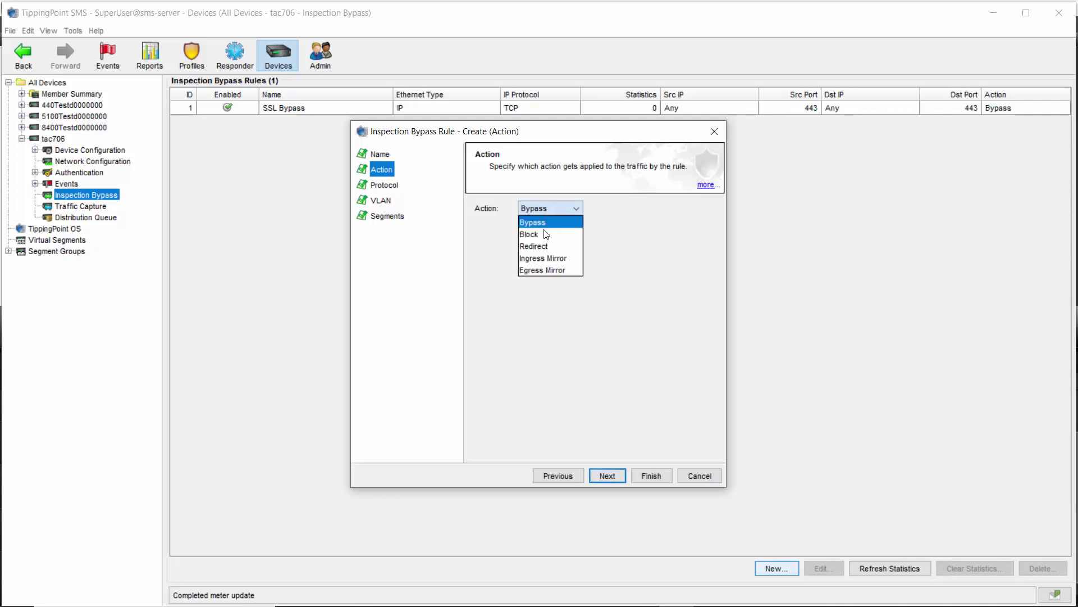
pyautogui.click(546, 246)
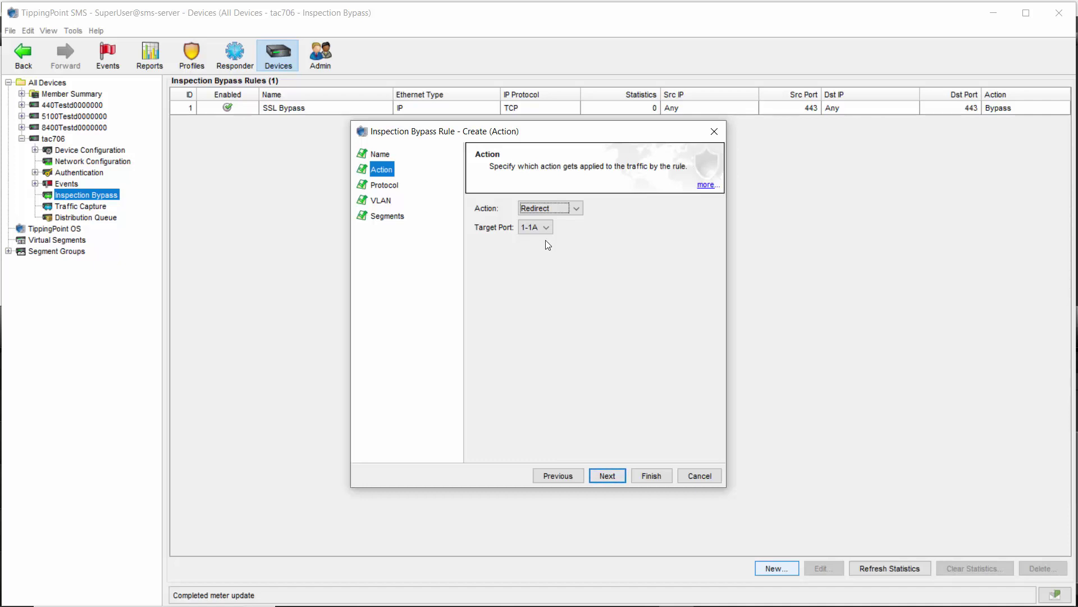
pyautogui.click(545, 228)
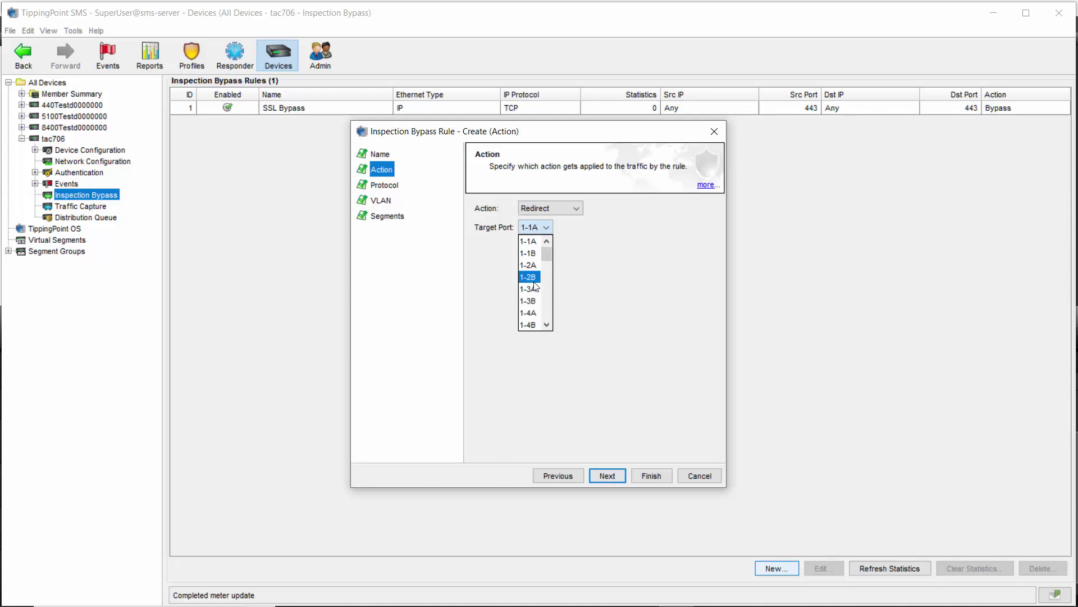
pyautogui.click(534, 281)
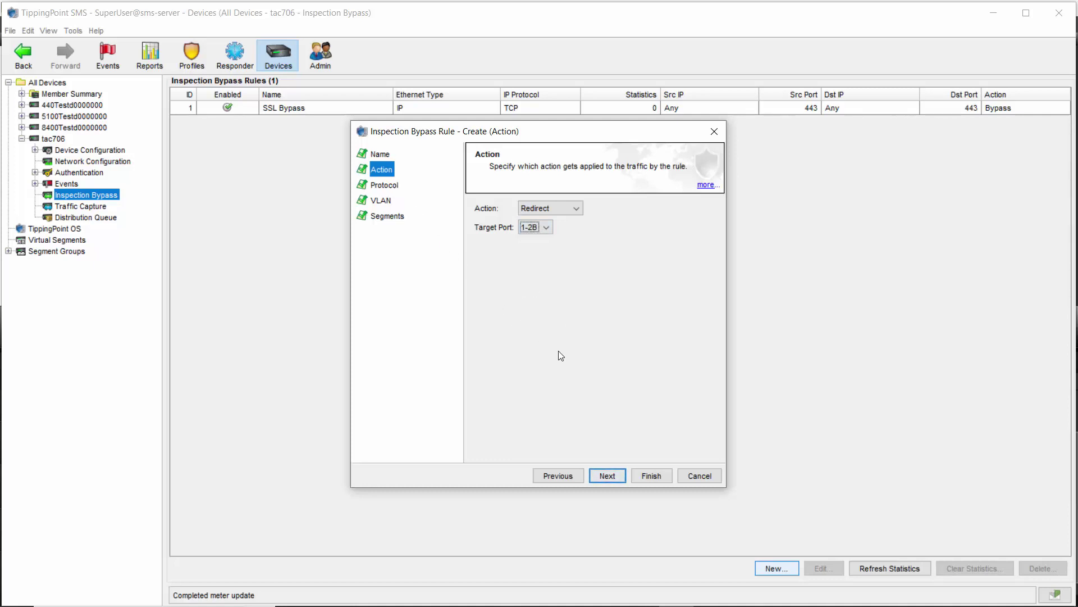
pyautogui.click(607, 475)
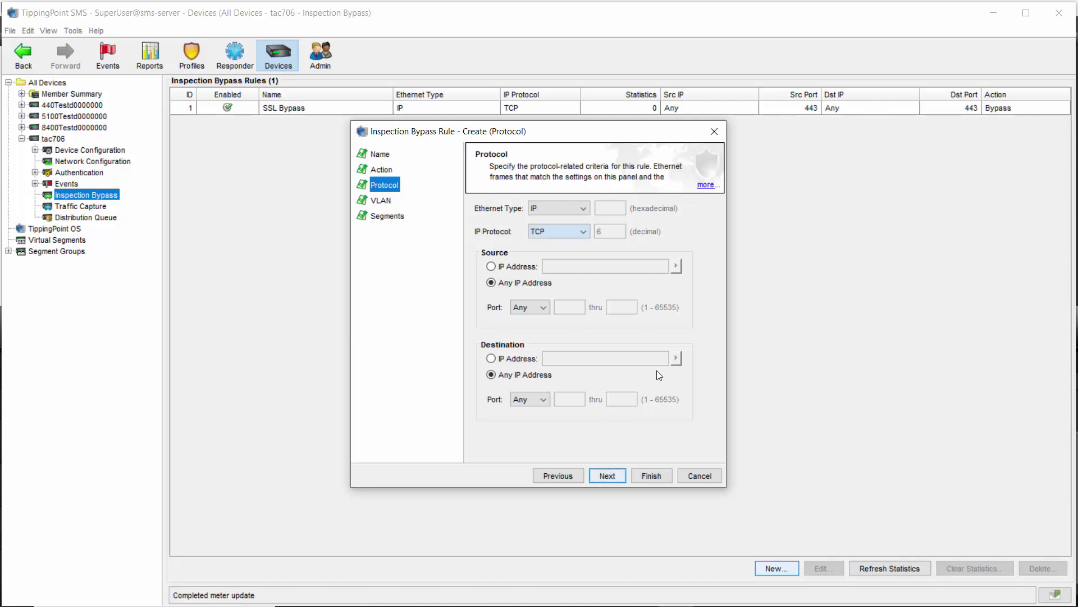
# Set IP Protocol to Any and advance past VLAN settings to the Segments page
pyautogui.click(561, 230)
pyautogui.click(565, 251)
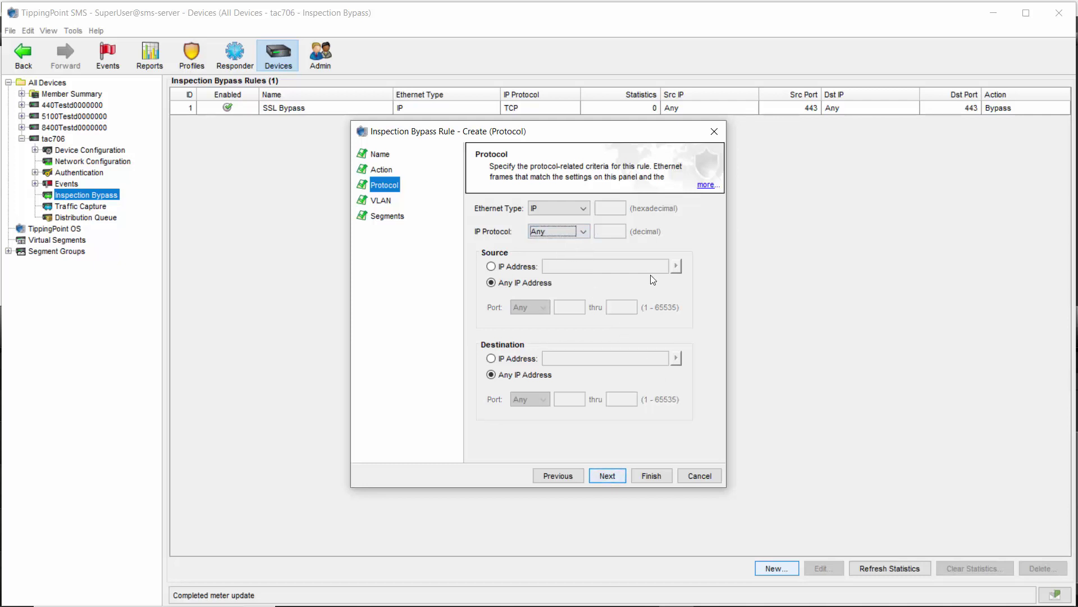
pyautogui.click(617, 477)
pyautogui.click(617, 478)
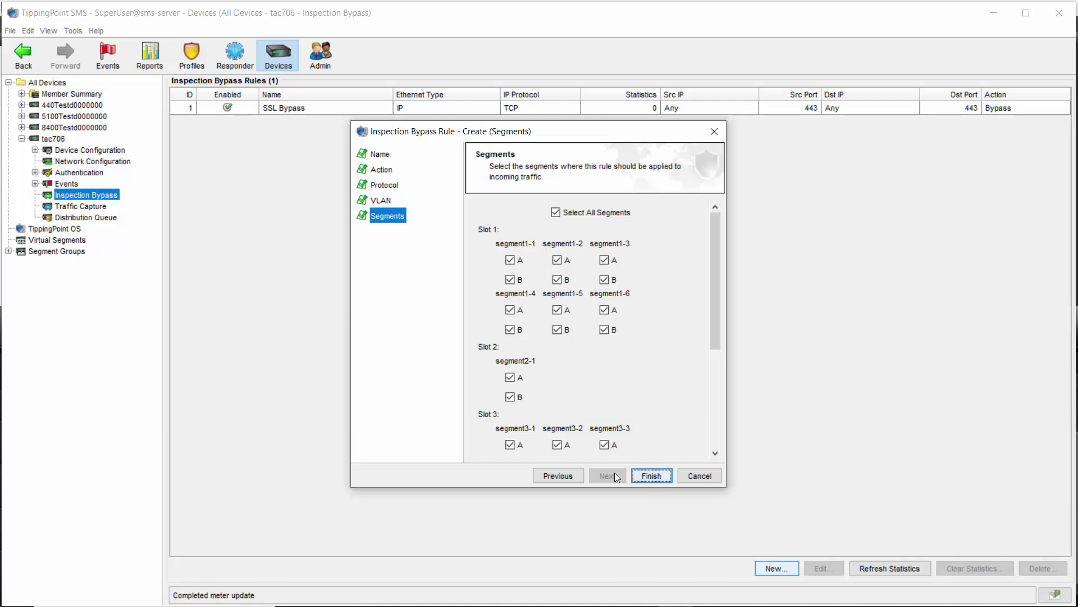
# Restrict the Redirect to 2b rule to segment1-1 A only and finish it
pyautogui.click(556, 212)
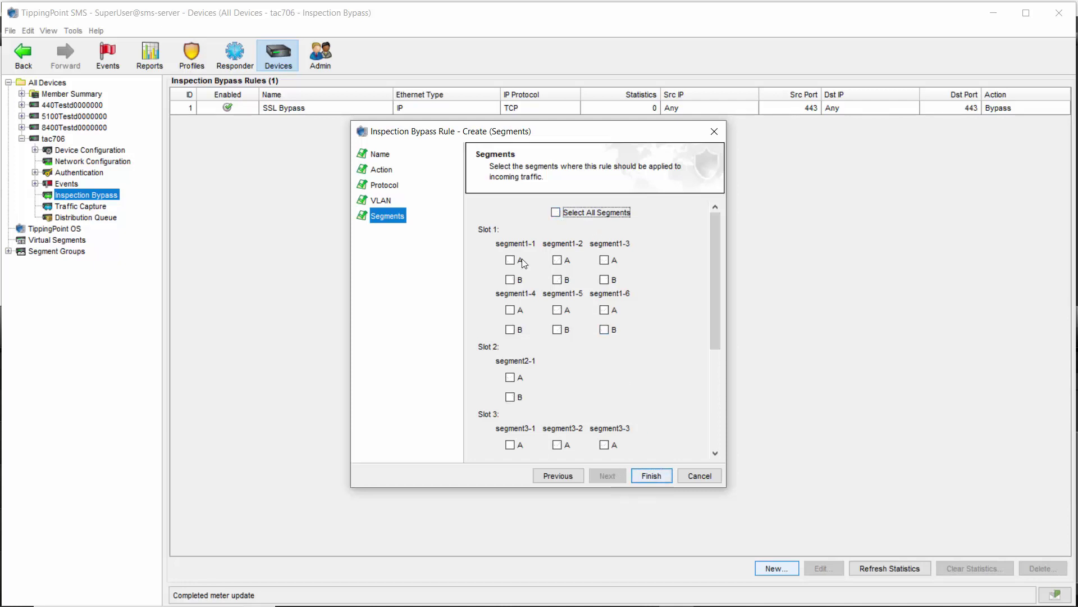
pyautogui.click(511, 261)
pyautogui.click(648, 477)
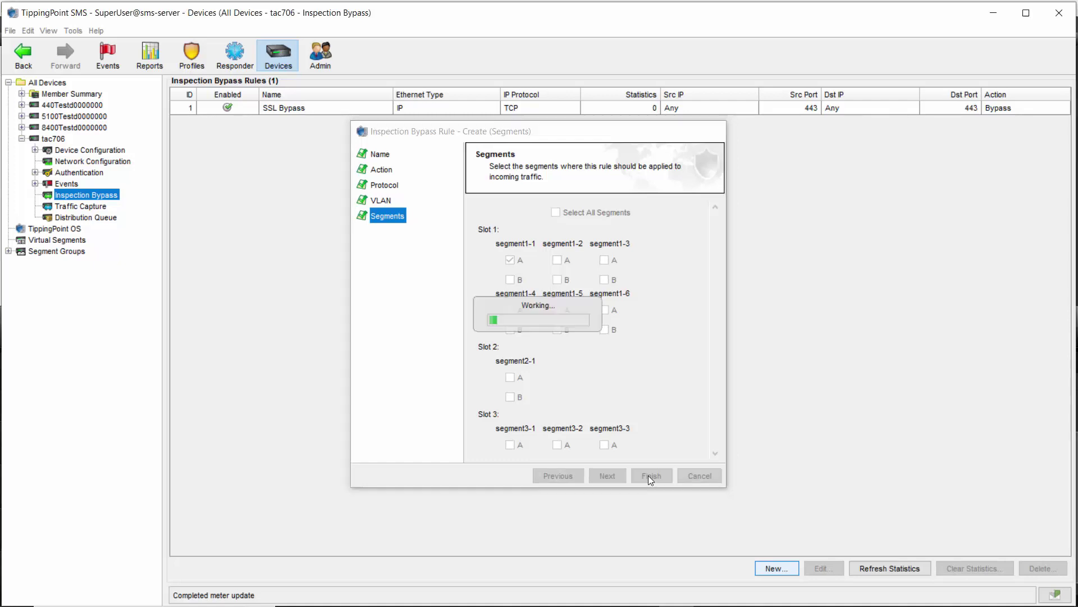